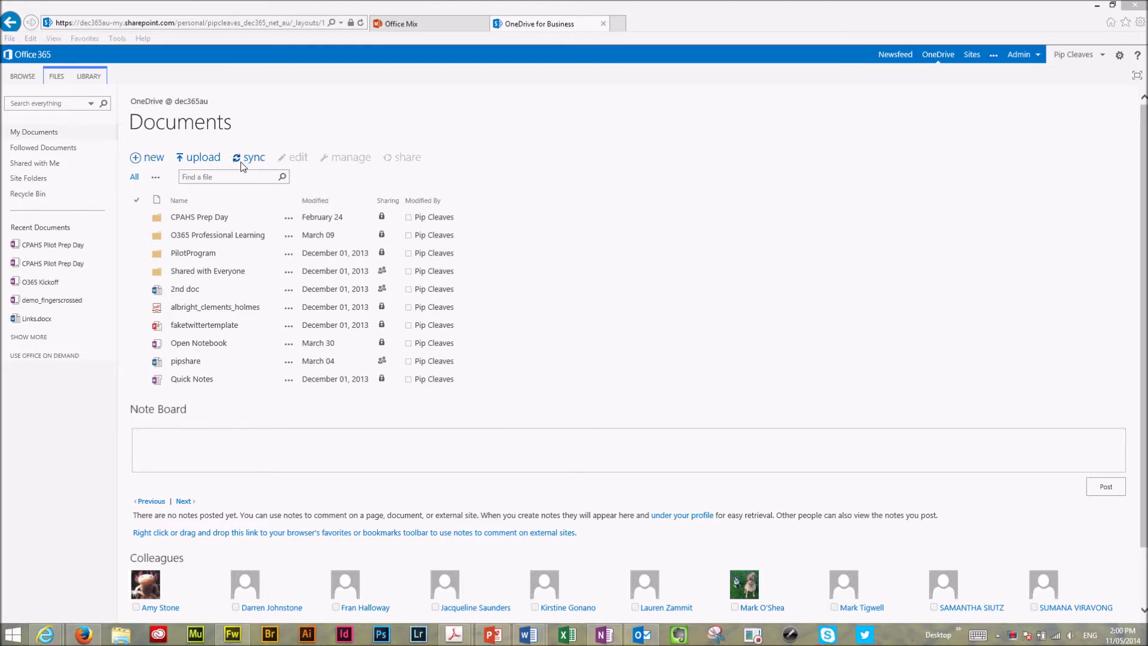
- Create a 'Year 9 Science' folder in Documents and open it
left_click(150, 162)
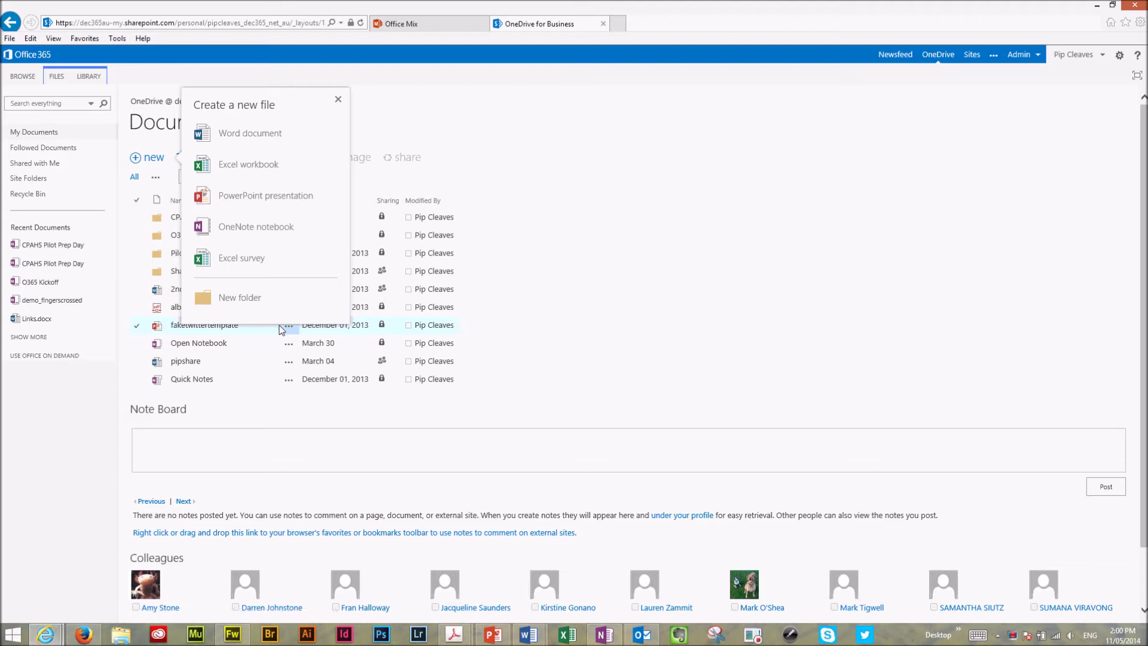
left_click(240, 302)
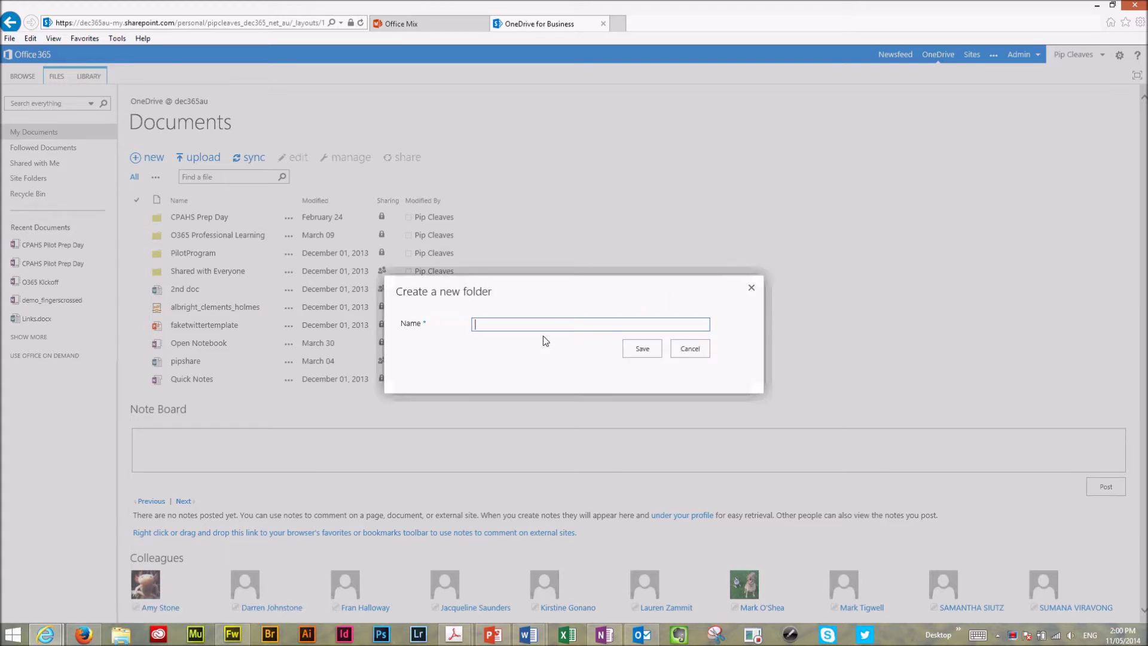
type("Y")
type("ear 9 S")
type("cienc")
type("e")
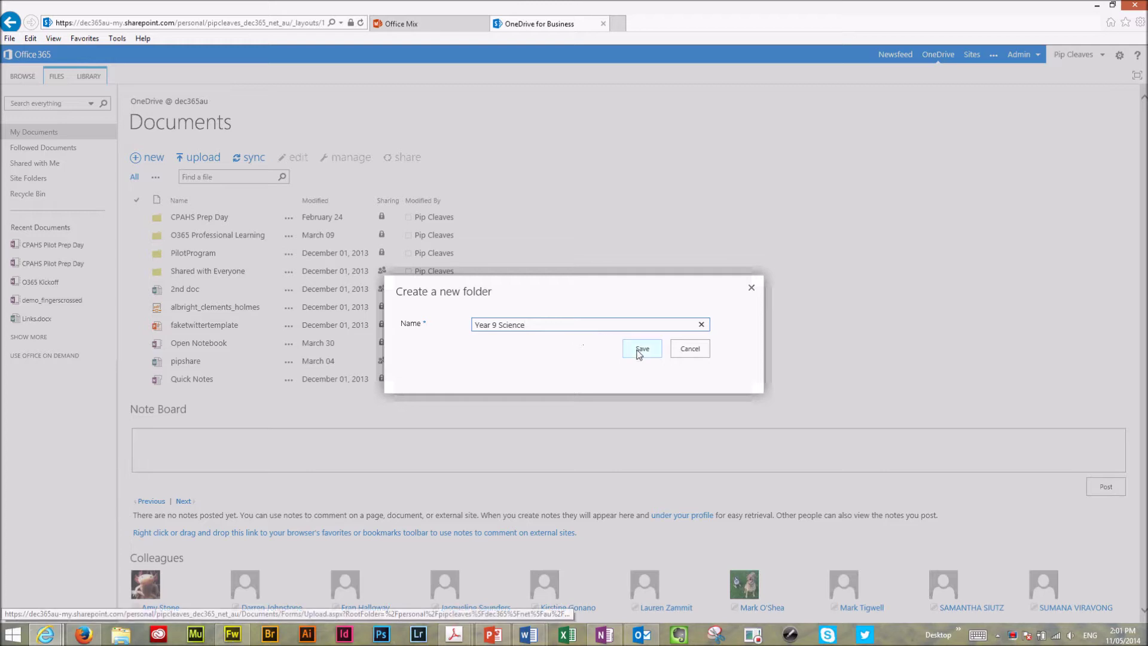
left_click(638, 352)
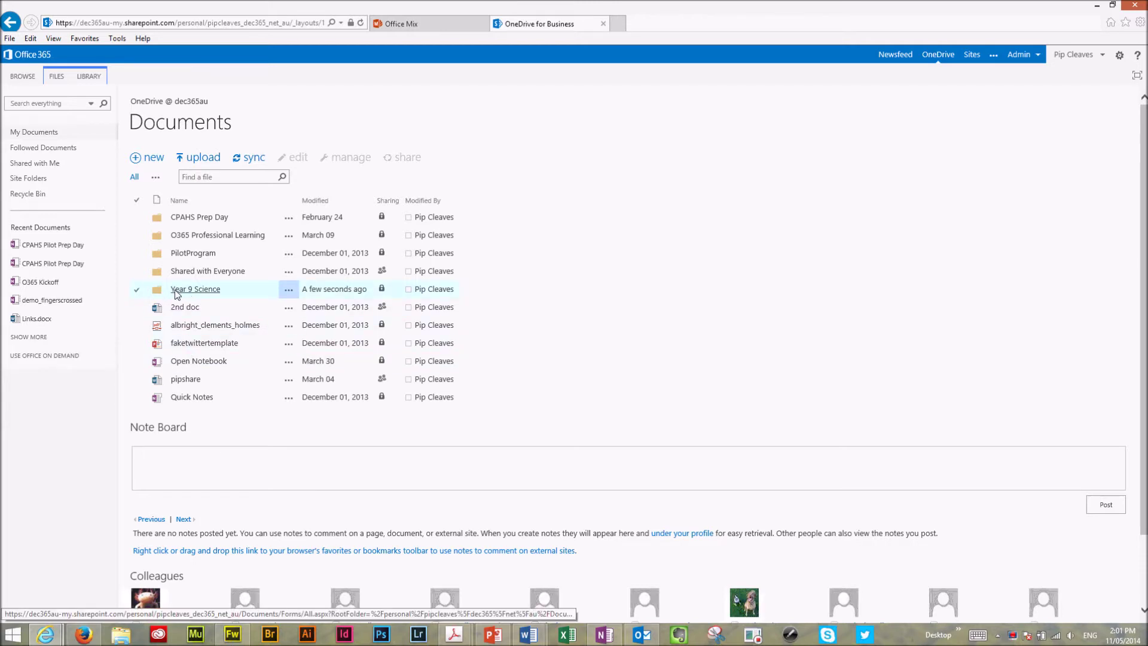
left_click(176, 291)
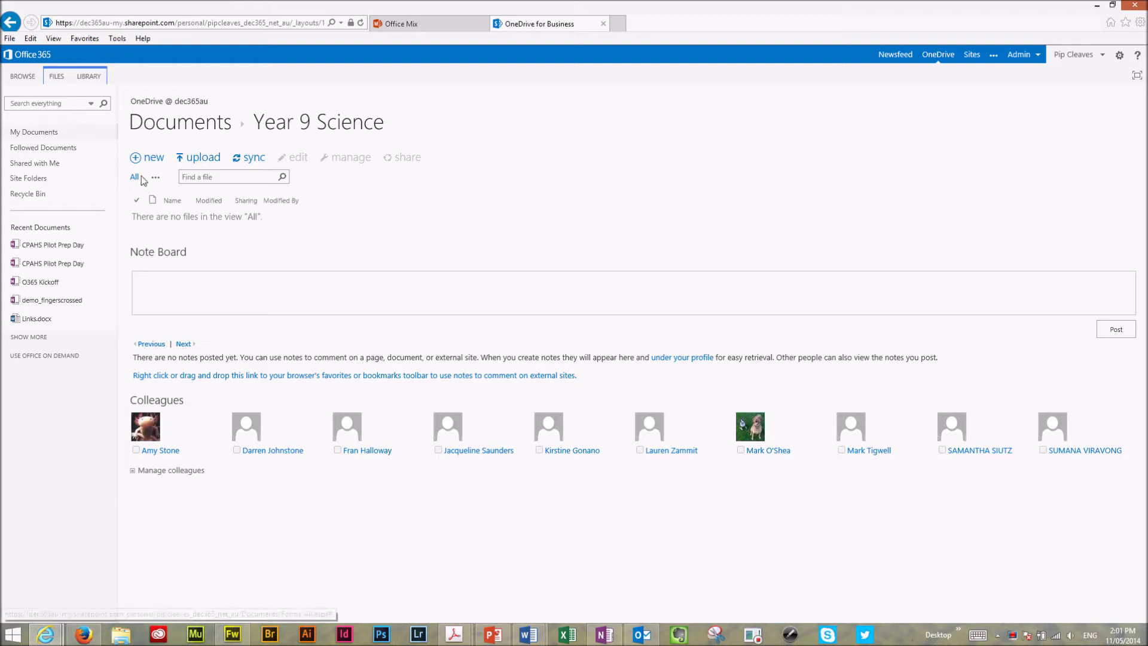
- Begin creating a new subfolder inside the empty Year 9 Science folder
left_click(147, 157)
left_click(205, 298)
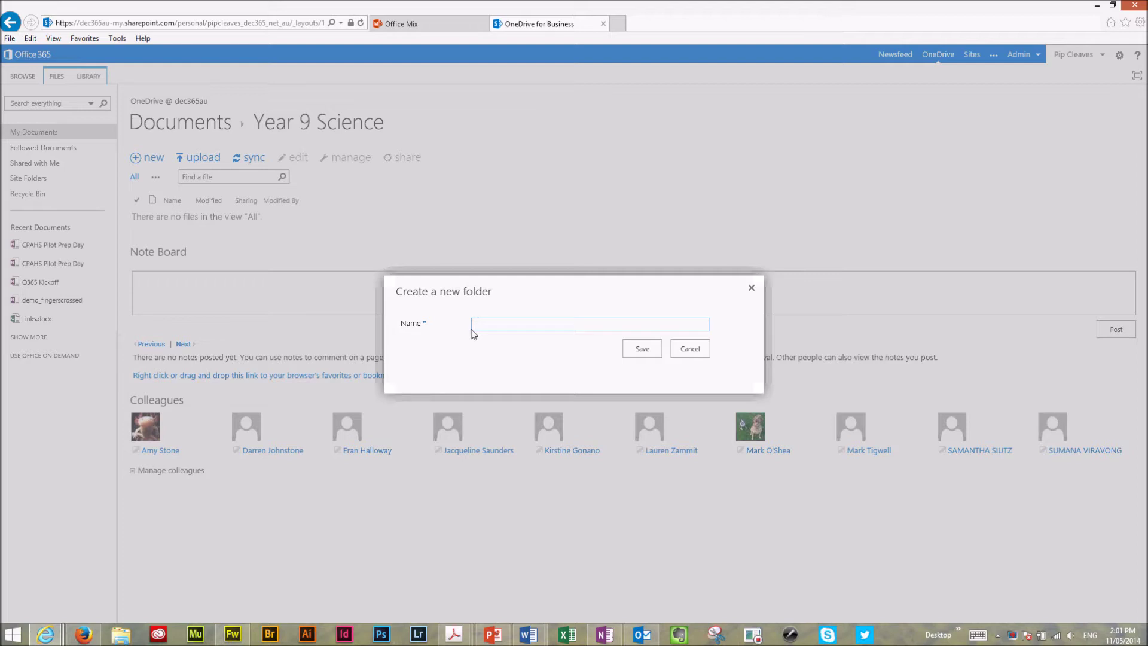
type("Yr 9 Sc")
type("hie")
- Save the subfolder as 'Yr 9 Science - Term 1', fixing typos and capitalising Term
key("BackSpace")
key("BackSpace")
key("BackSpace")
type("ience ")
type("- term 1")
left_click(525, 325)
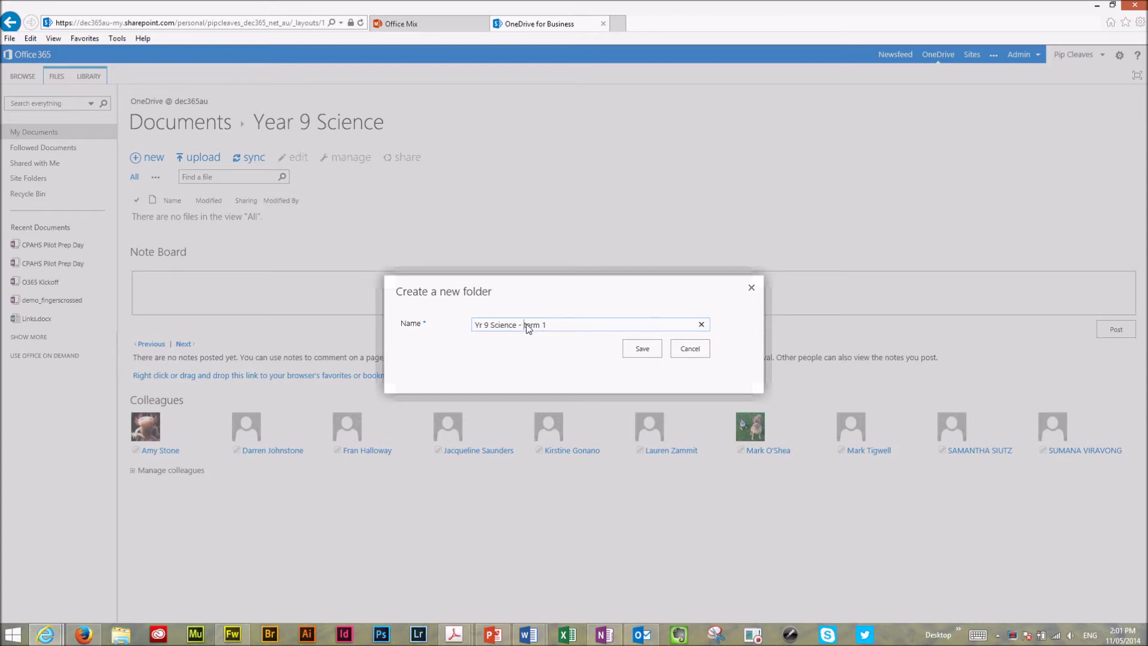
key("Delete")
type("T")
left_click(641, 349)
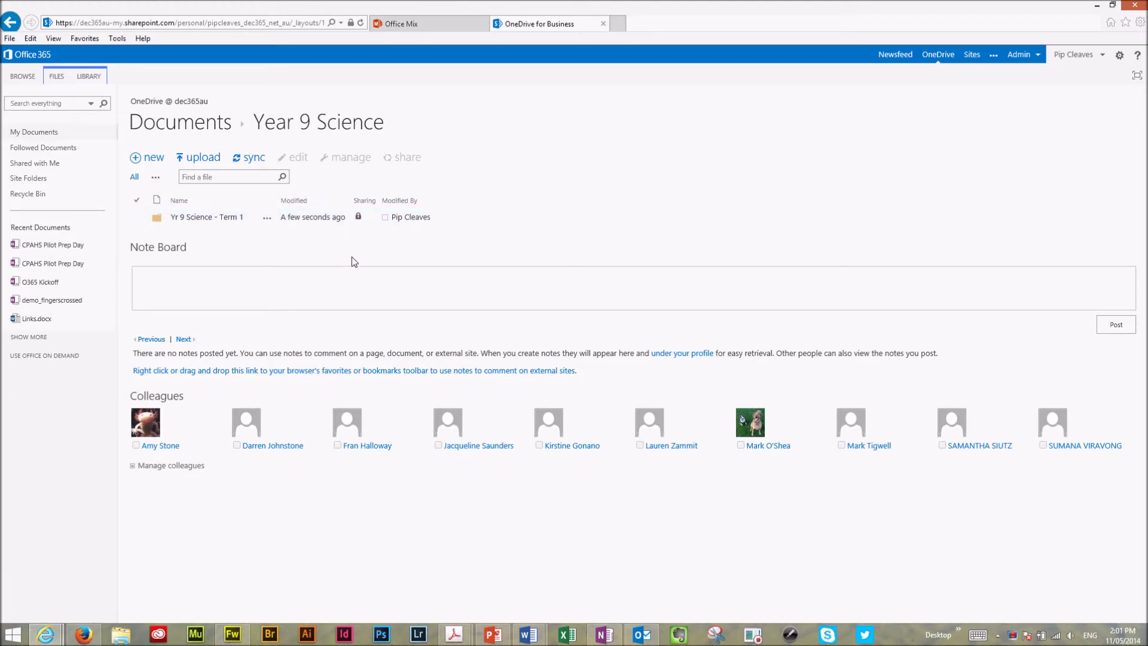
- Open the Term 1 folder's sharing details and start an invitation to people
left_click(358, 217)
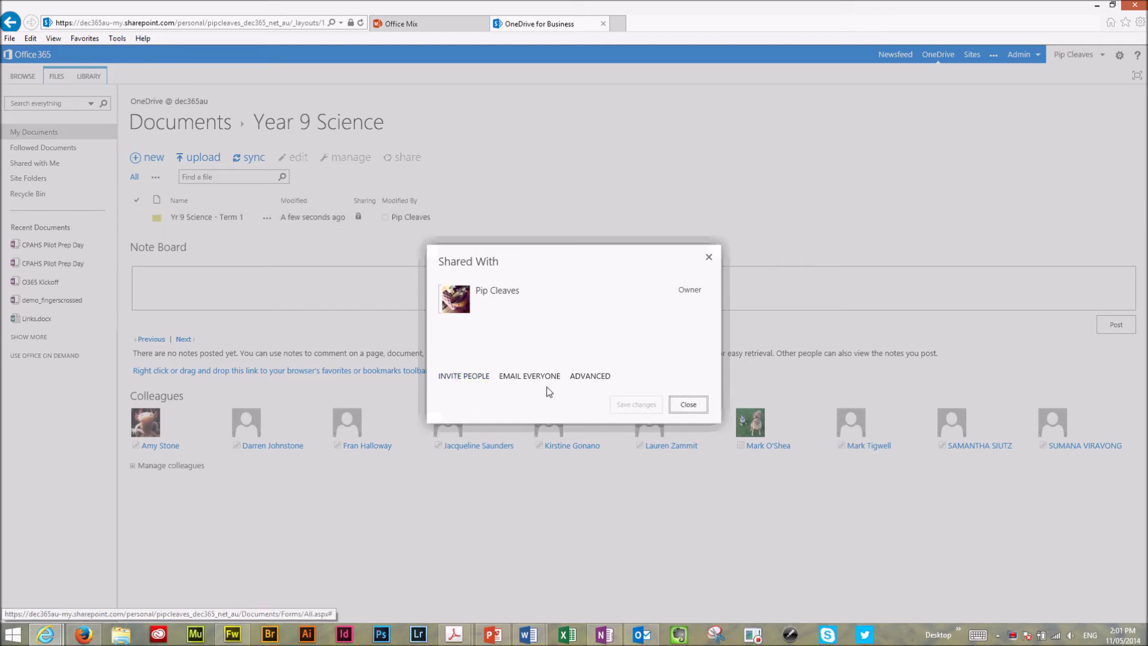
left_click(457, 379)
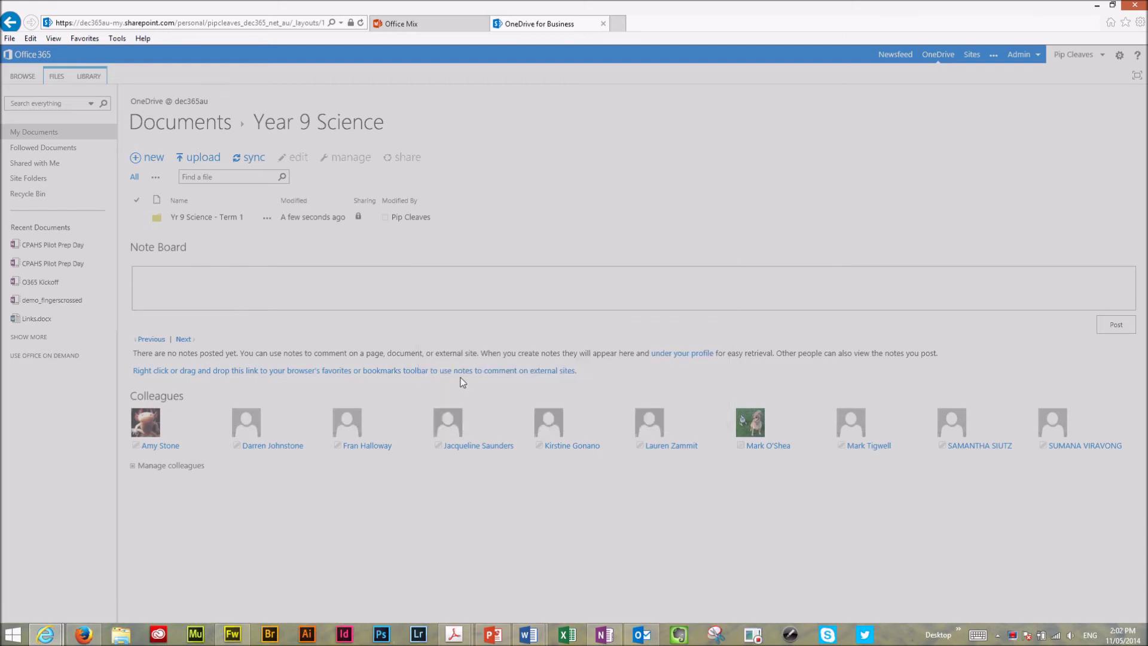
left_click(552, 306)
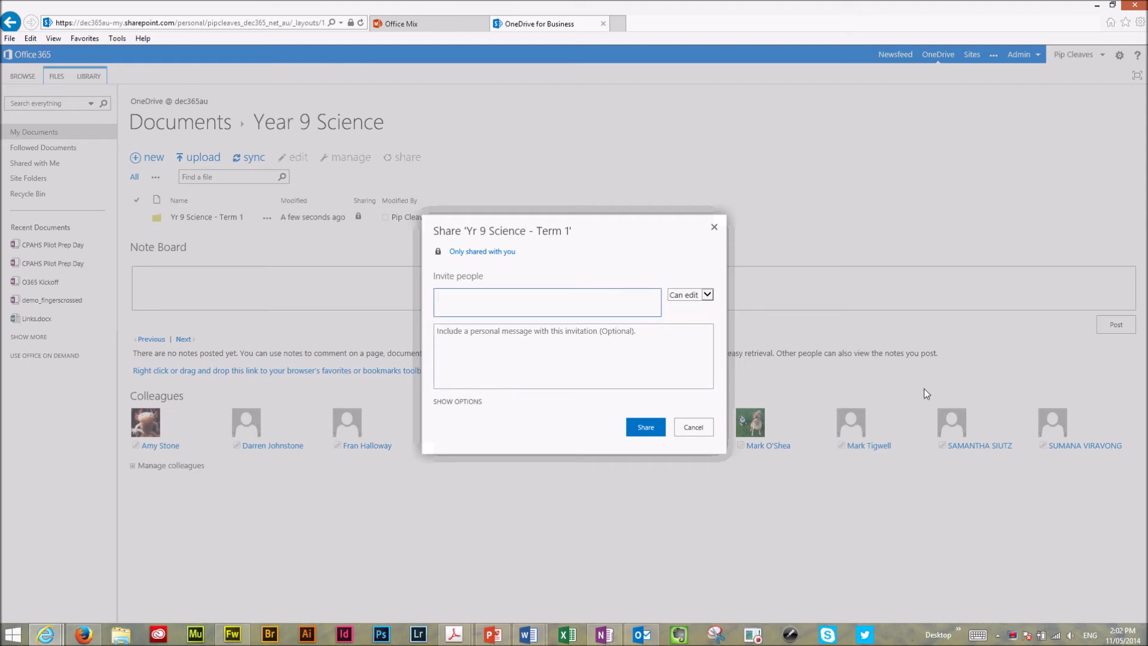
type("ma")
type("rk")
key("BackSpace")
key("BackSpace")
key("BackSpace")
key("BackSpace")
type("Mar")
type("k")
key("BackSpace")
key("BackSpace")
key("BackSpace")
key("BackSpace")
type("O")
type("'She")
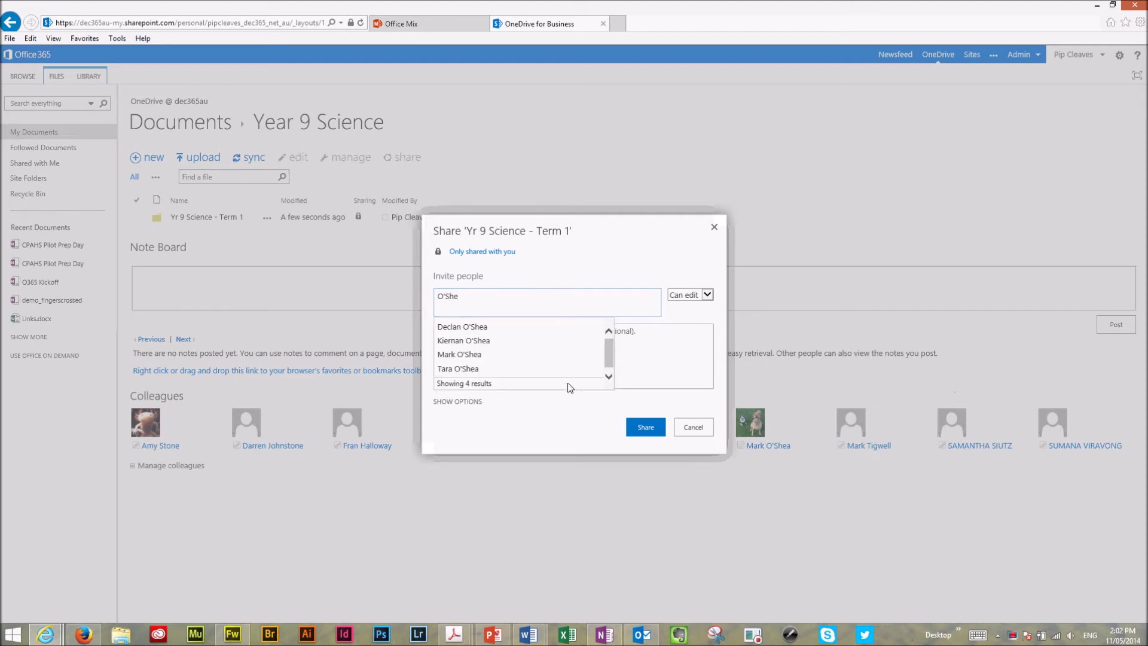
left_click(545, 354)
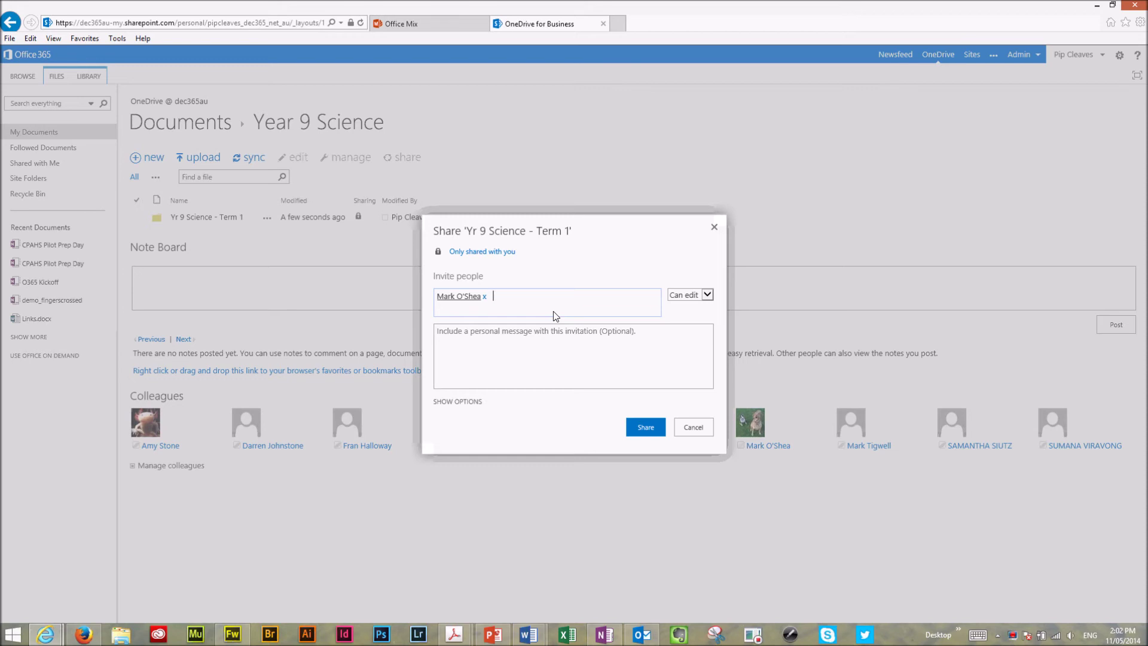
type("Ti")
type("gwell")
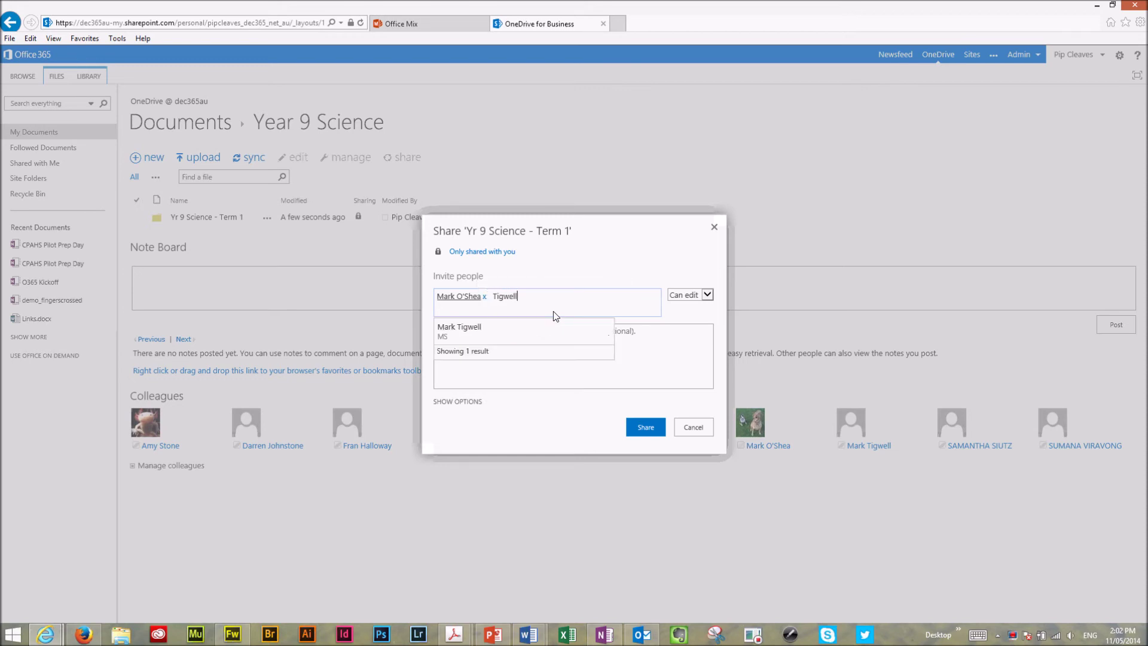
left_click(464, 337)
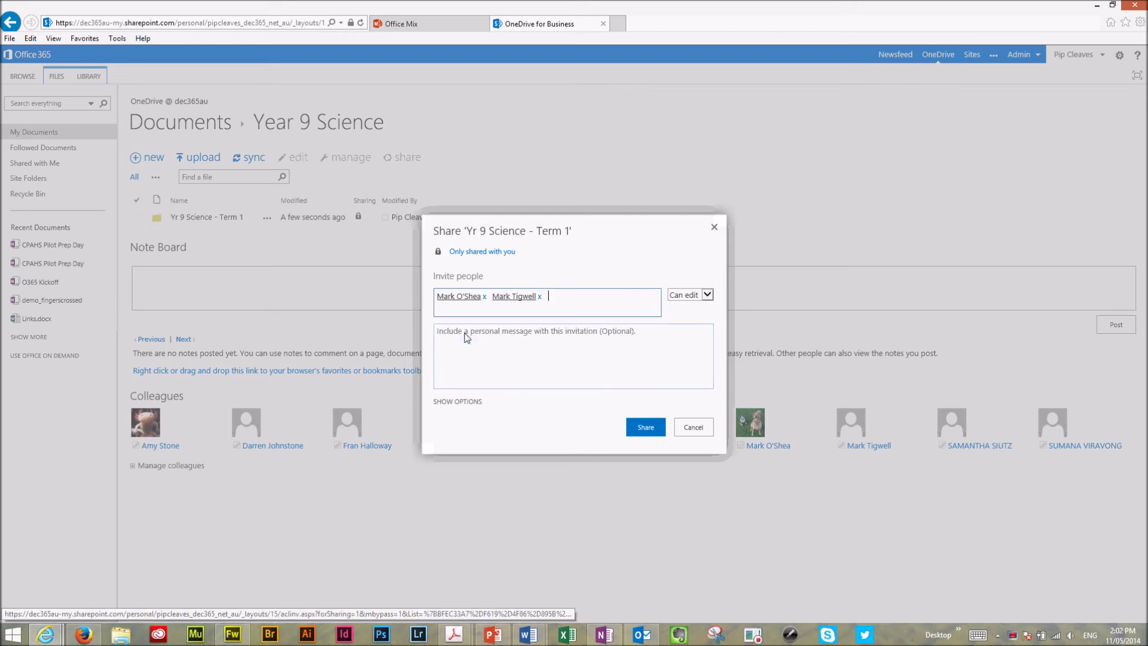
- Share with Can edit permission and the message 'This is our shared Science Folder.'
left_click(511, 349)
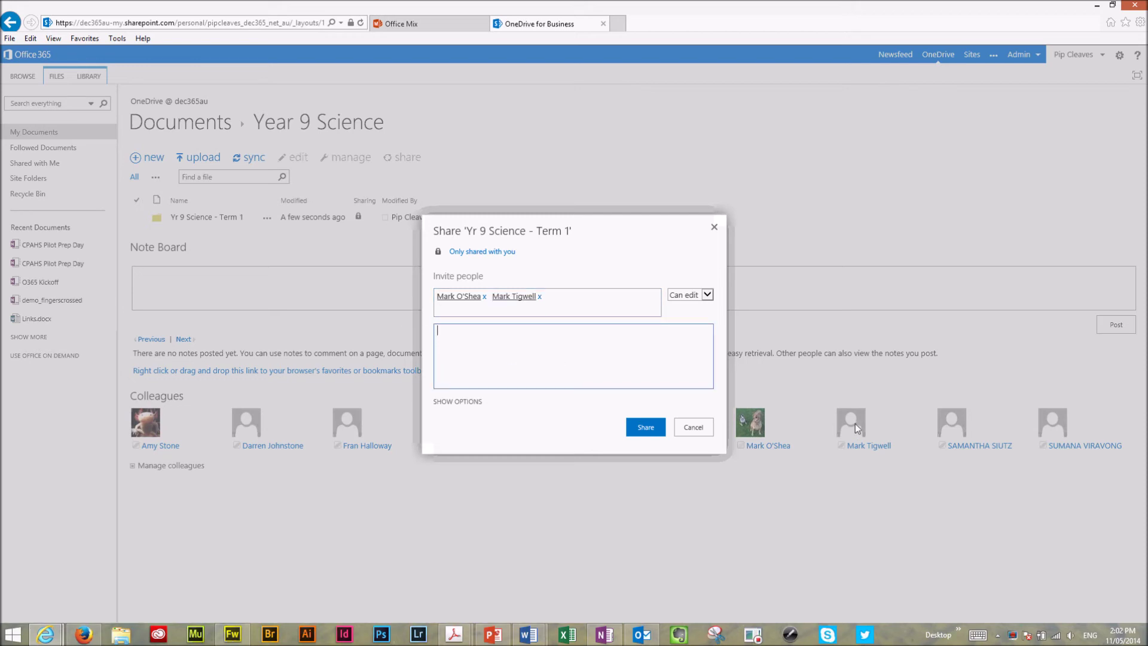
type("This is our ")
type("shared Sc")
type("ience Fold")
type("er.")
left_click(707, 294)
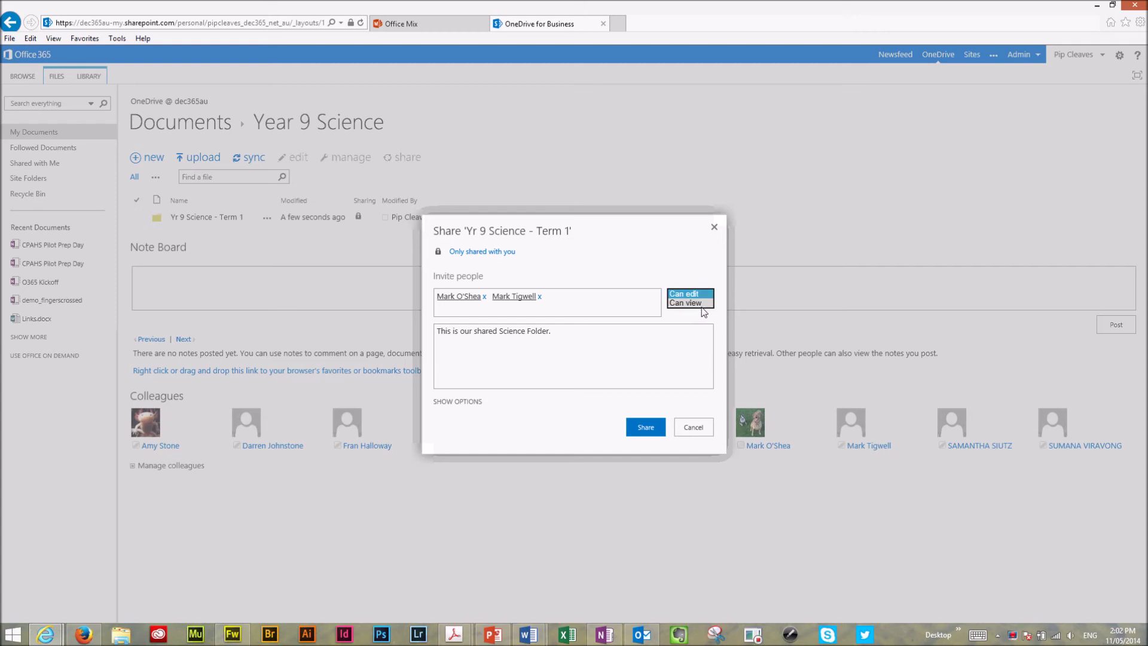
left_click(705, 299)
left_click(664, 359)
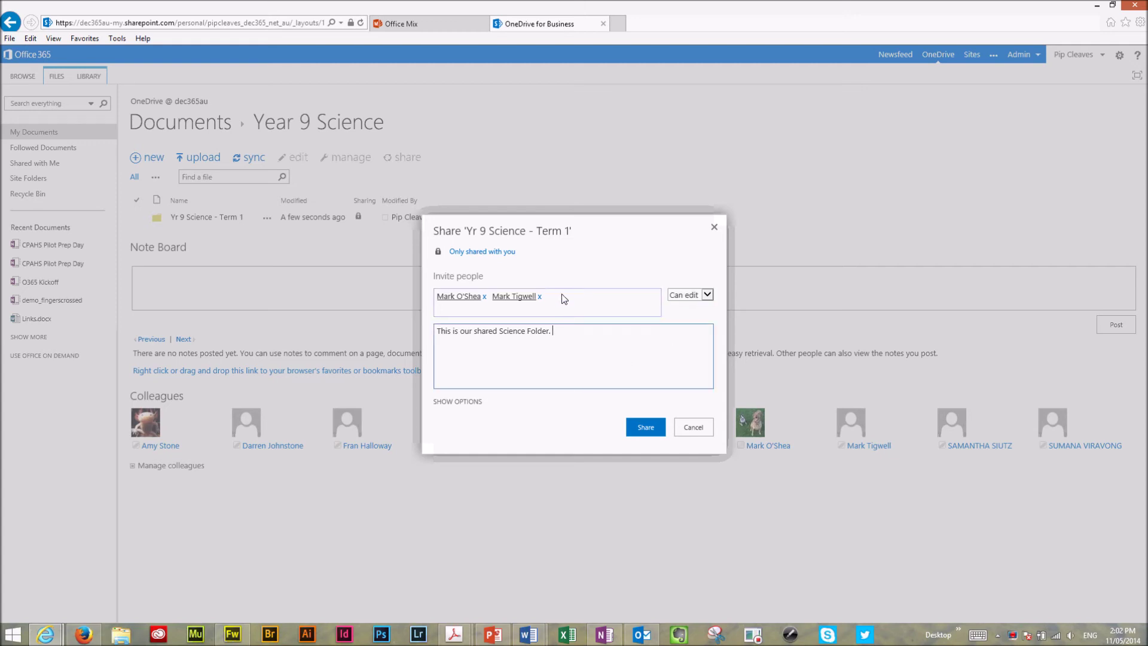
left_click(563, 299)
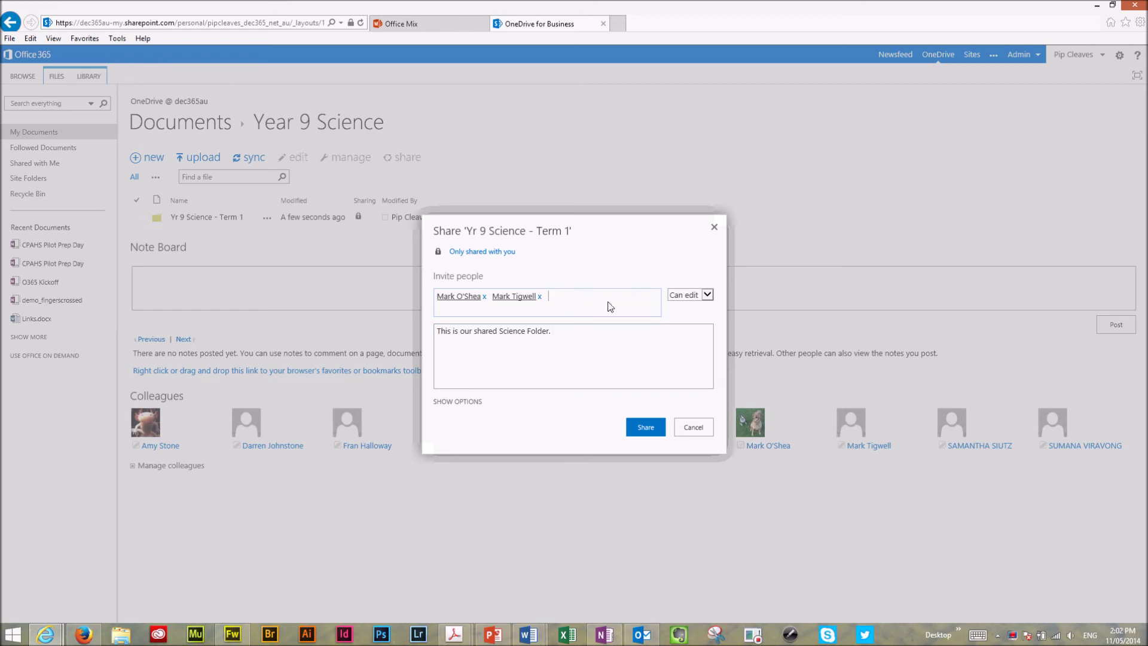
left_click(647, 430)
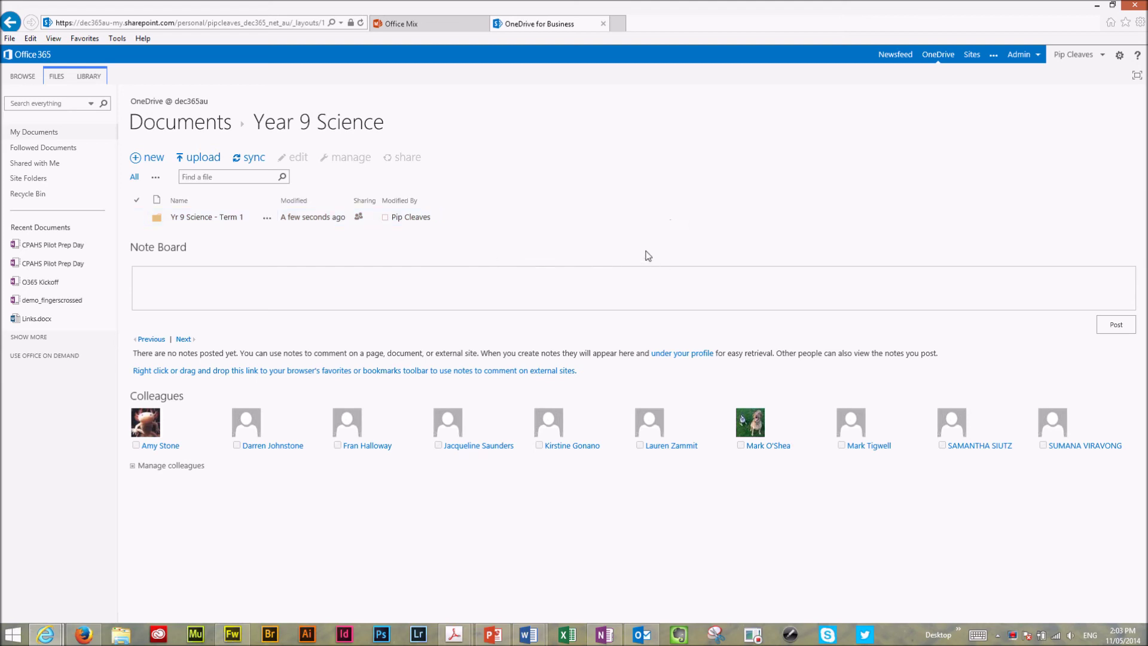
- Go to My Documents, revisit Year 9 Science, then head back to My Documents
left_click(28, 136)
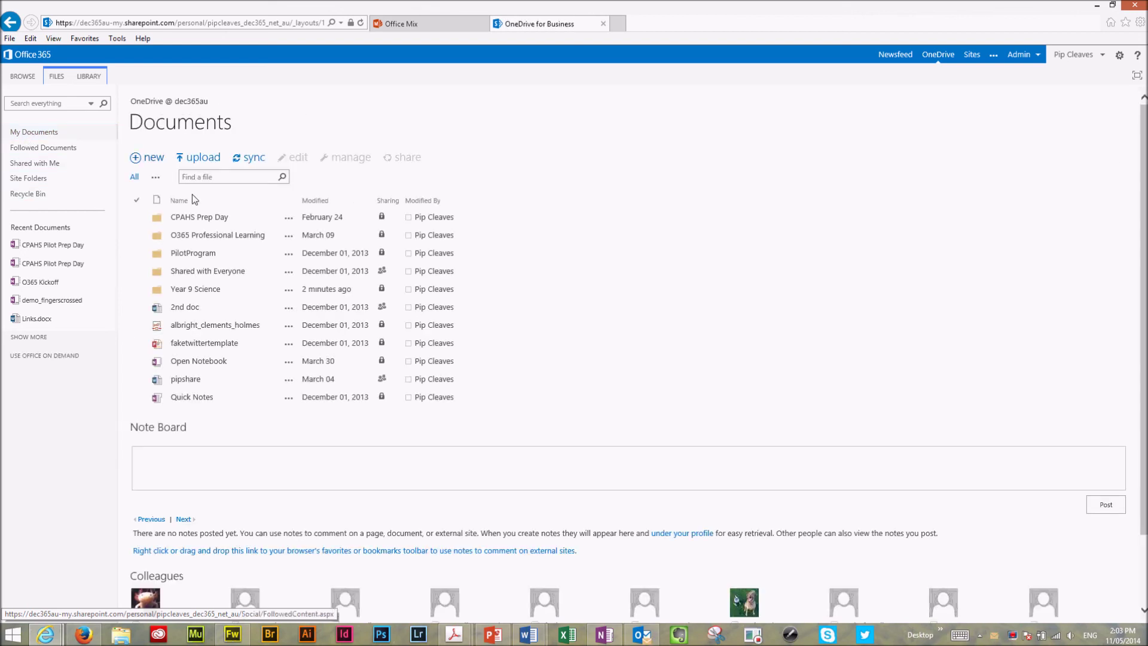
left_click(192, 292)
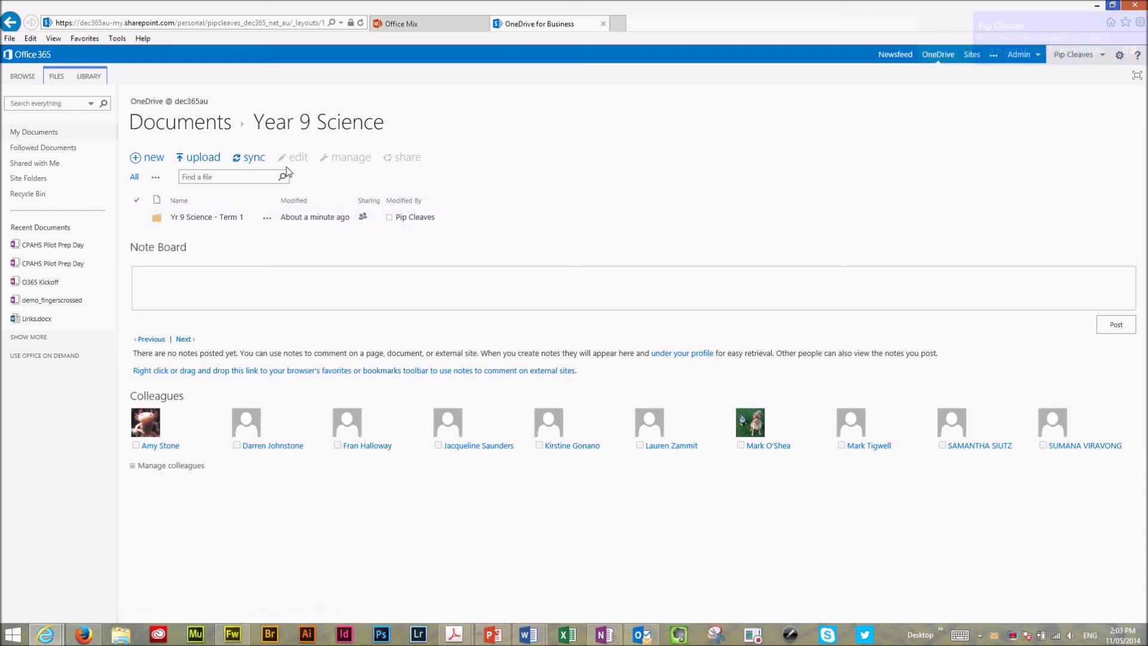
left_click(33, 135)
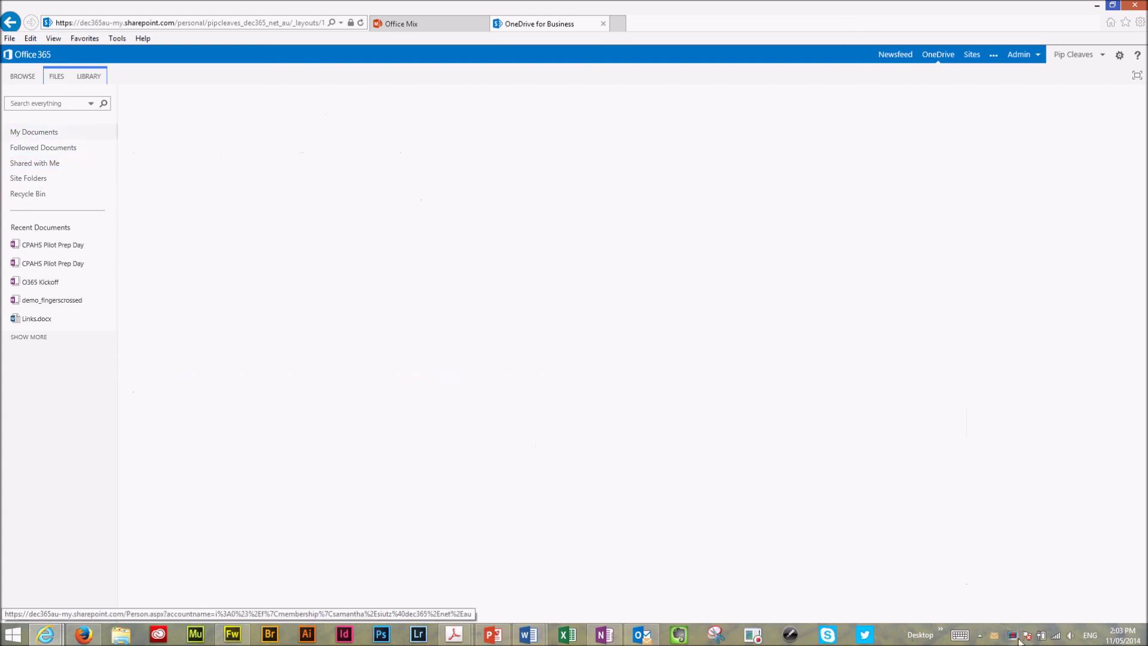